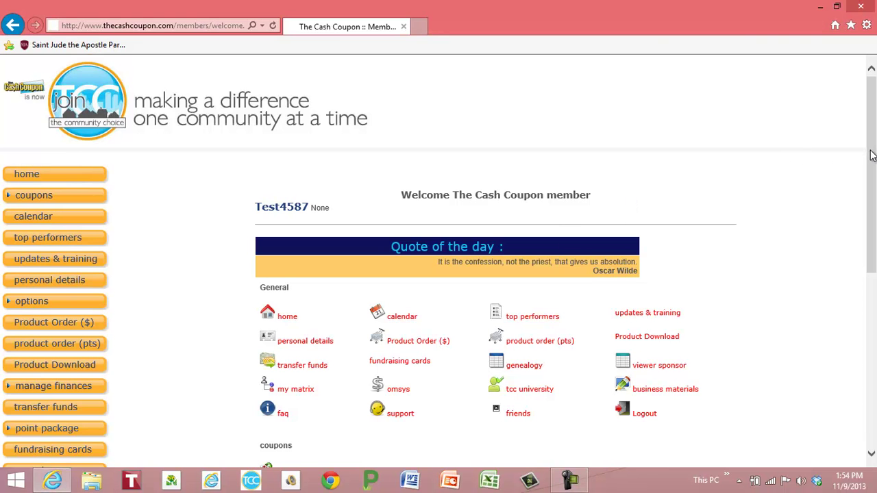
Step: Open the Gift Certificates - Bulk Create form from the point package sidebar menu
mouse_move(872, 152)
left_mouse_down()
mouse_move(874, 303)
mouse_move(865, 326)
left_mouse_up()
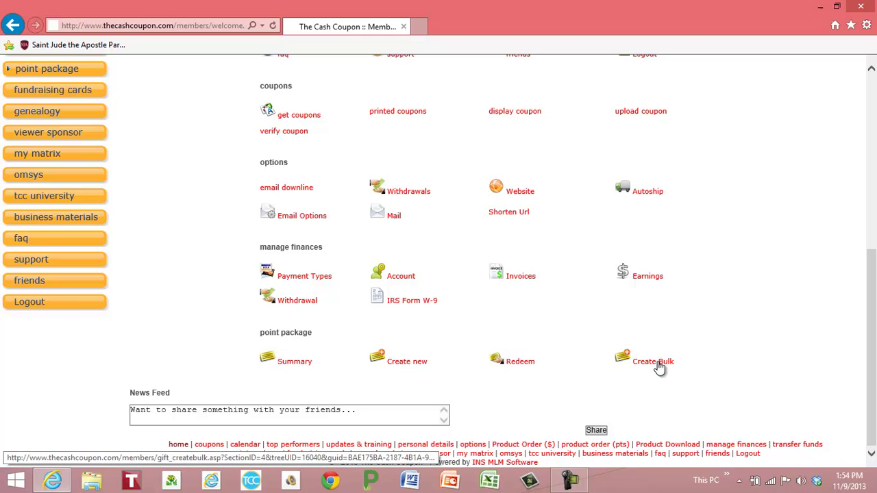
scroll(870, 342, "up", 3)
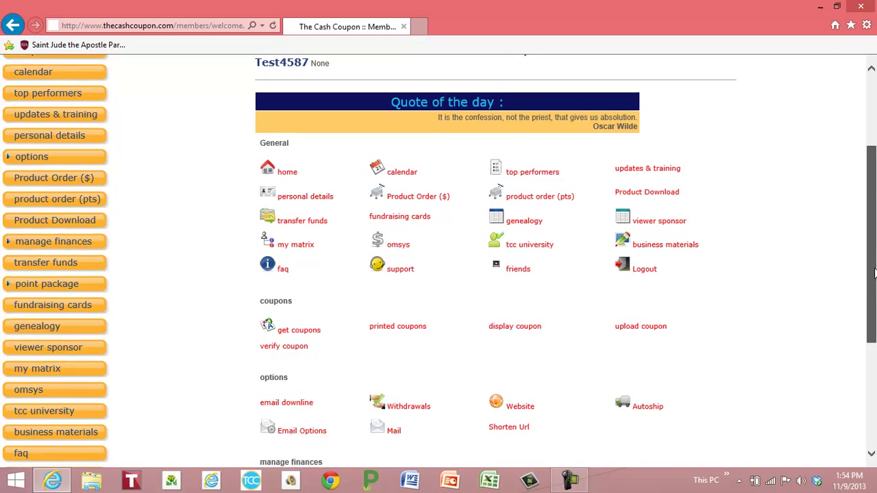
left_click(8, 287)
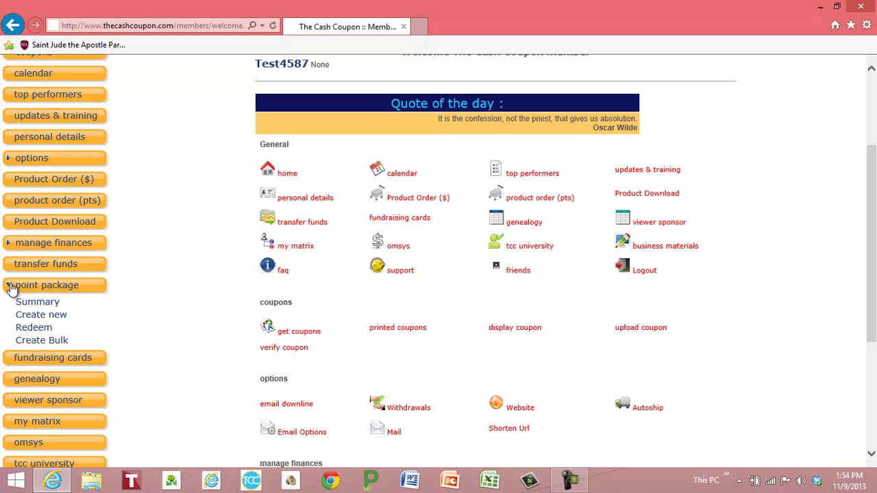
left_click(36, 344)
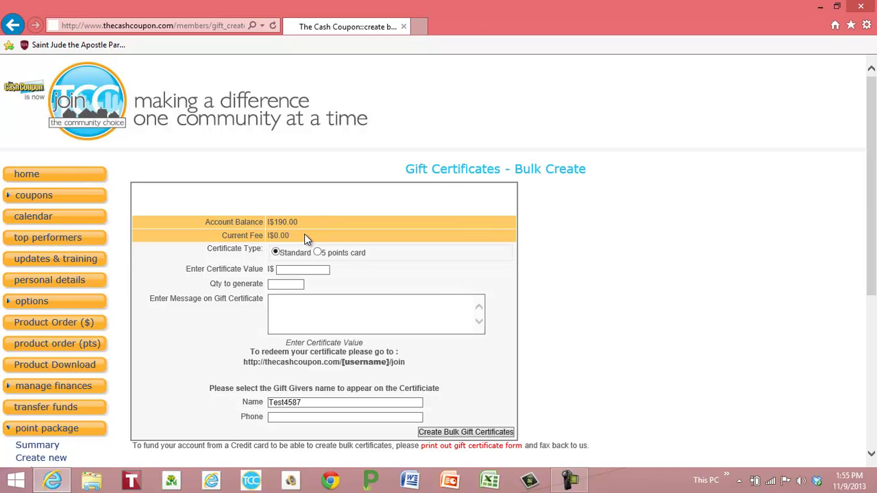
Step: Set the certificate value to 5 and the quantity to 20
left_click(307, 269)
type("5")
key("Tab")
type("20")
Step: Replace the giver name with the giver's full name and enter their phone number
left_click_drag(318, 403, 227, 402)
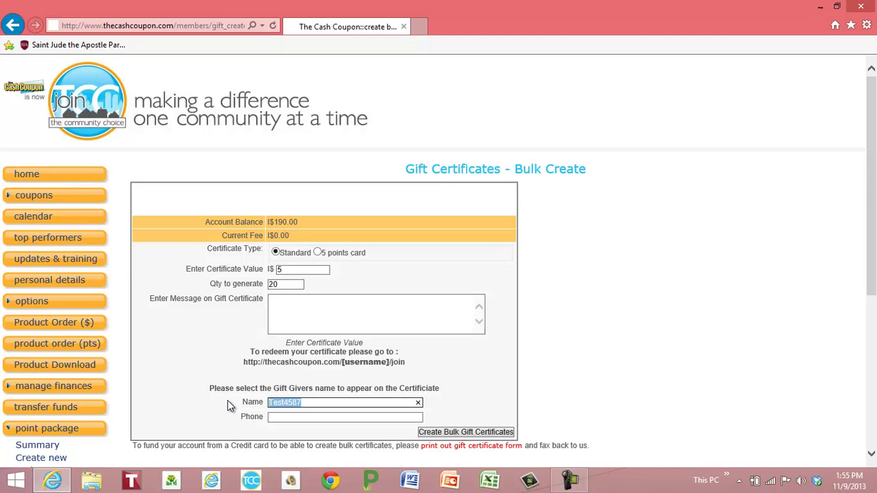
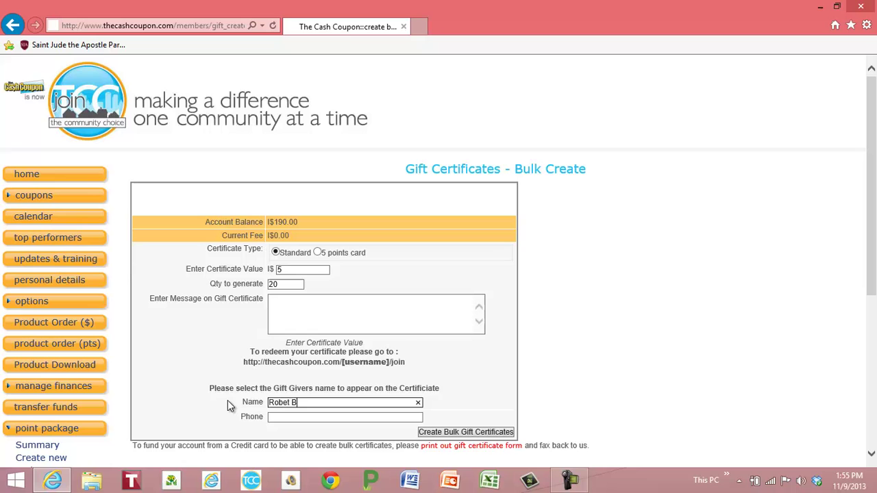
key("Tab")
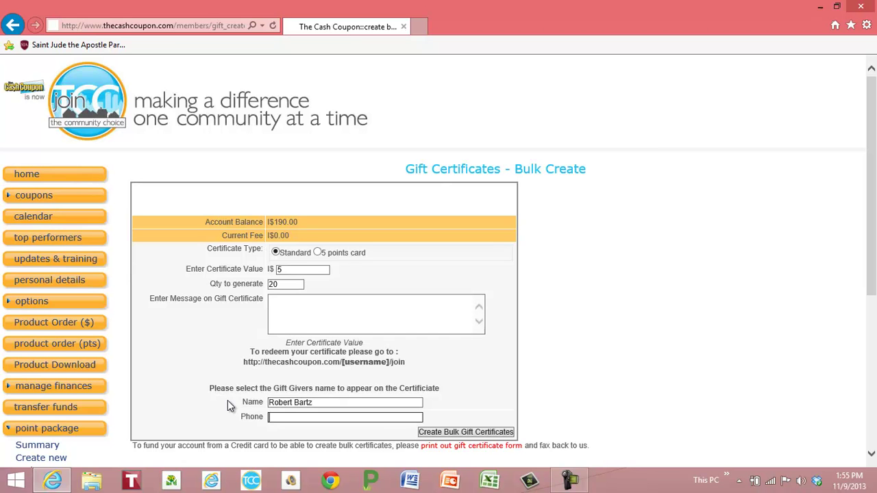
Step: Enter 'Merry X-Mas' as the certificate message
left_click(312, 314)
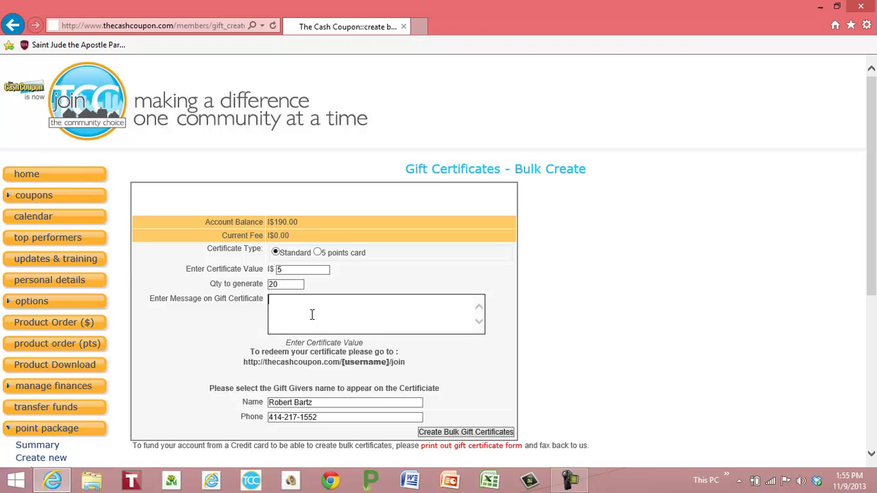
type("M")
key("BackSpace")
type("Me")
type("rry X")
type("-Mas")
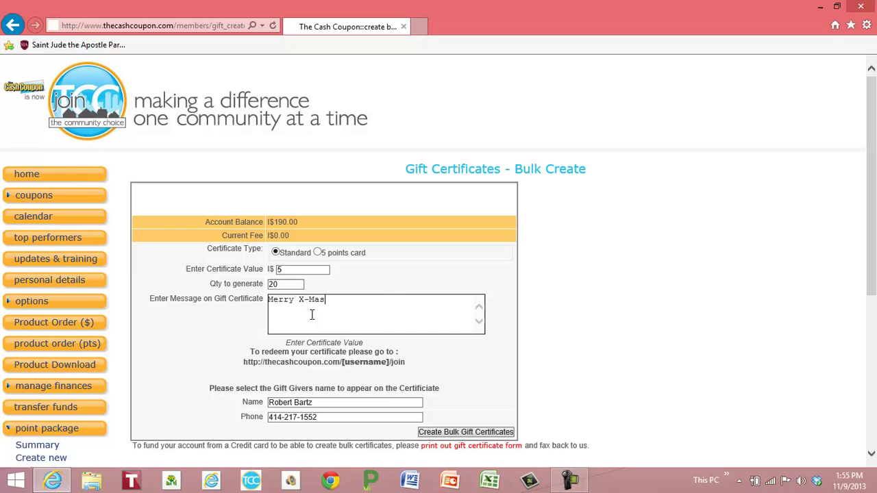
Step: Create the twenty $5 certificates and review them as Active in the Gift Certificates summary
left_click(474, 434)
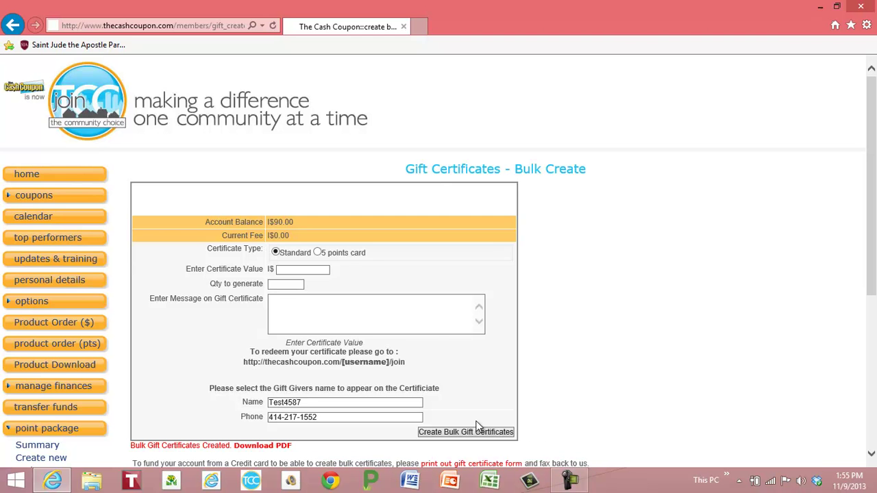
scroll(28, 350, "down", 3)
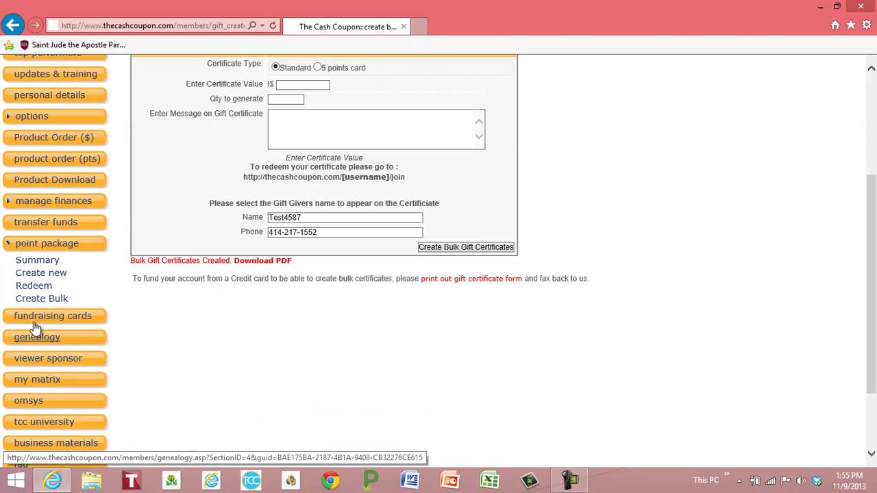
left_click(39, 255)
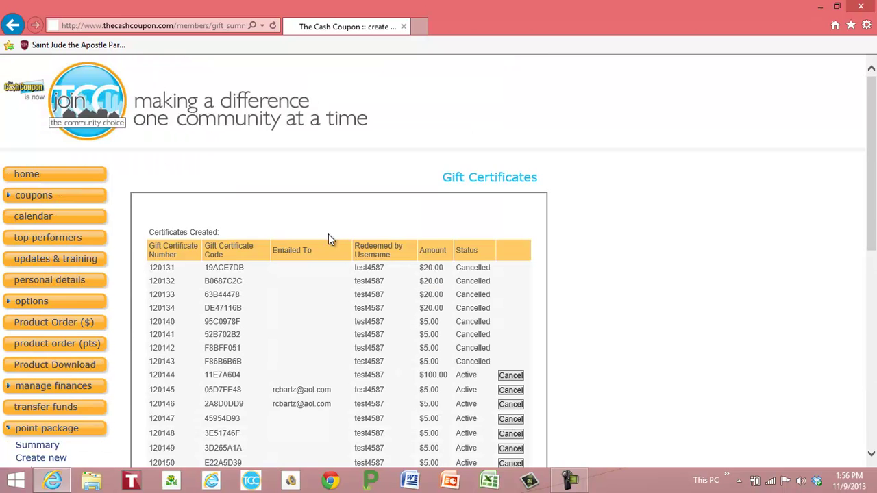
scroll(426, 219, "down", 6)
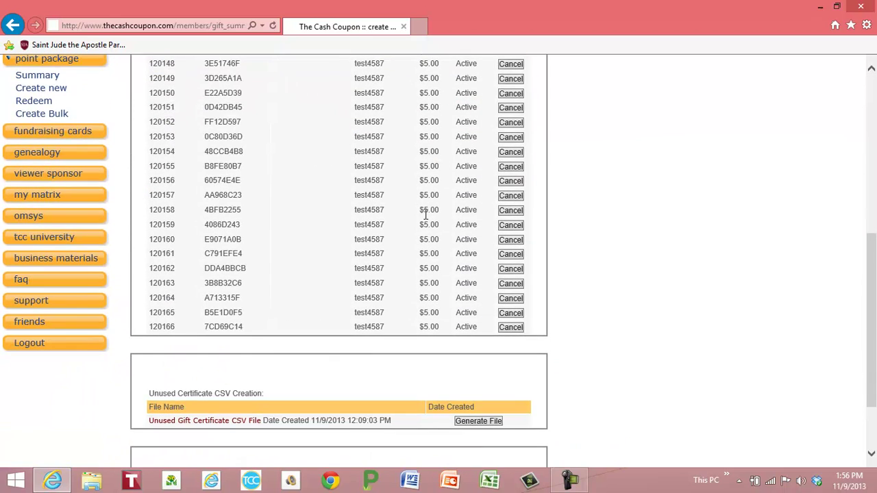
scroll(426, 215, "up", 3)
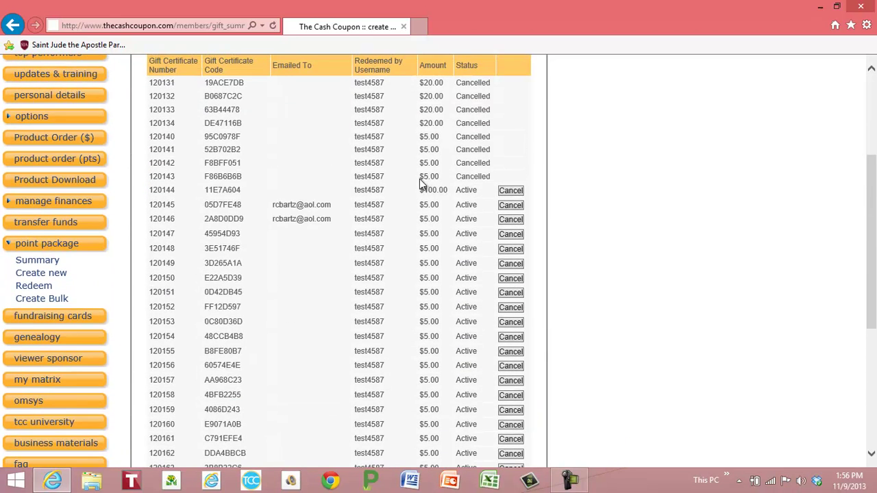
scroll(435, 207, "down", 2)
scroll(435, 207, "up", 2)
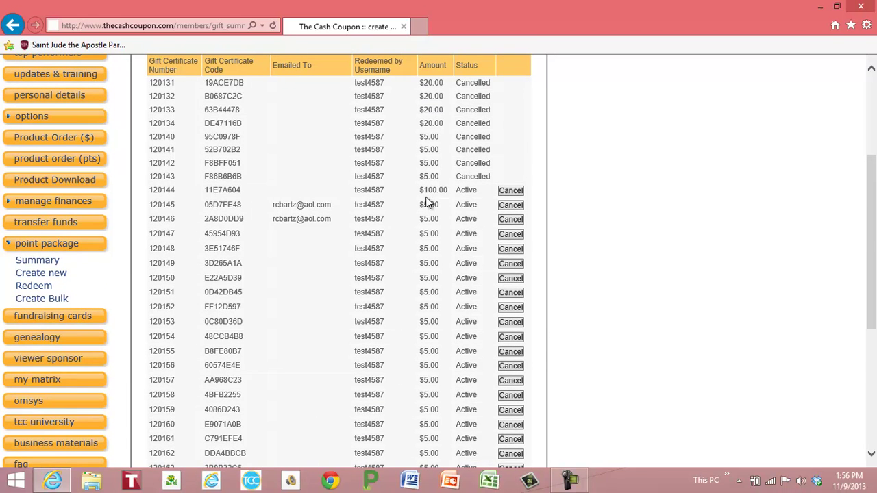
left_click(509, 192)
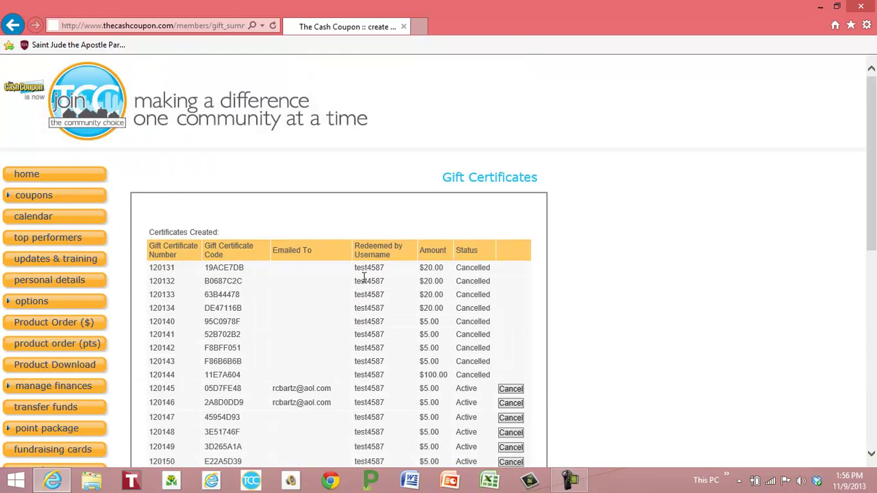
scroll(365, 282, "down", 2)
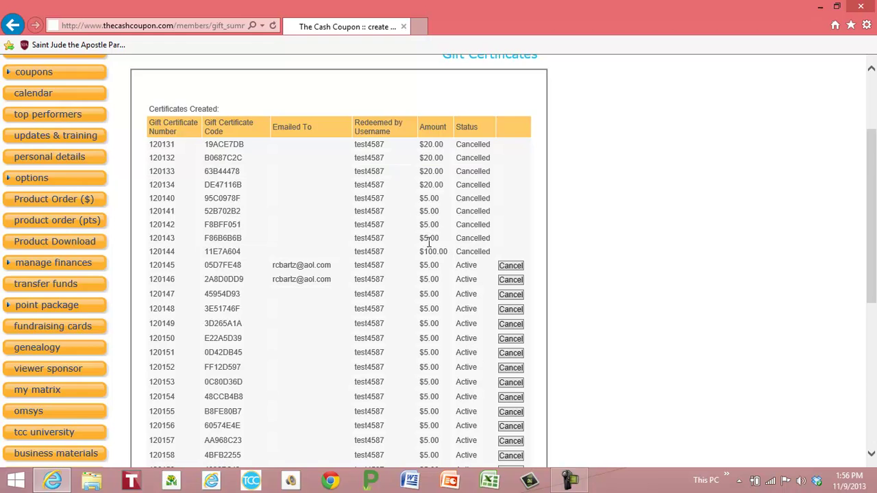
scroll(430, 241, "down", 3)
scroll(449, 381, "down", 2)
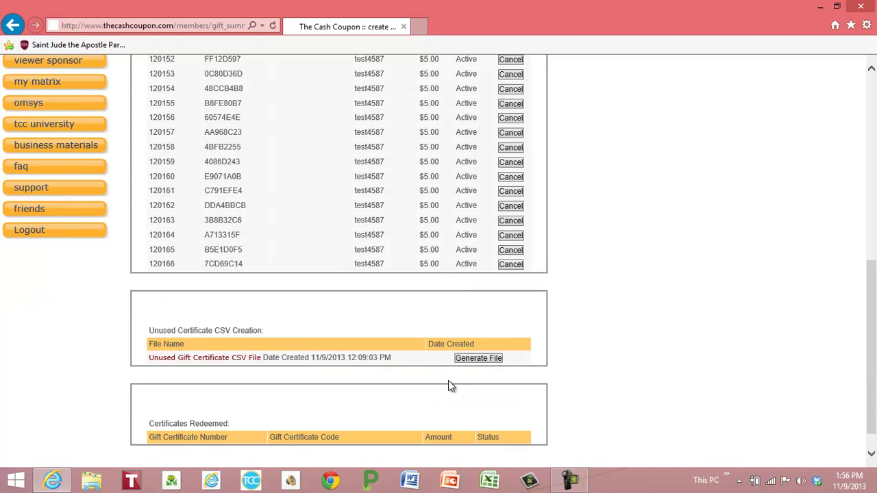
Step: Generate a fresh Unused_Gift_Certs.csv file and download it
left_click(471, 359)
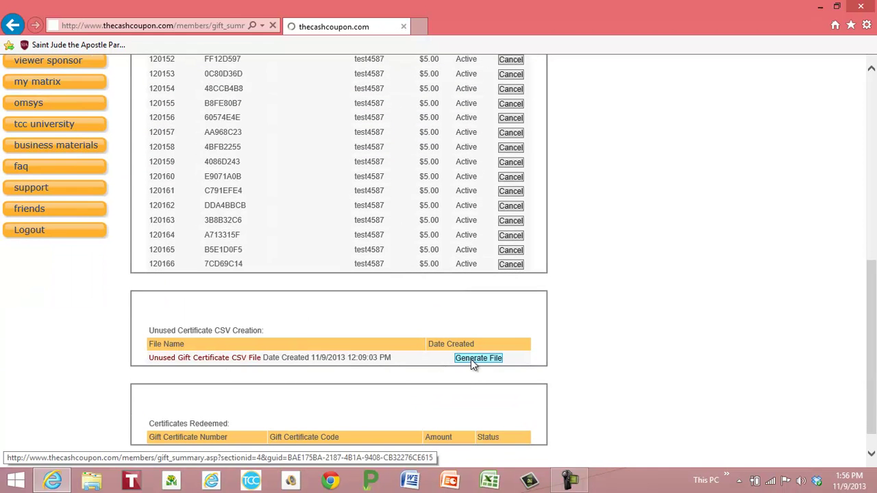
scroll(347, 364, "down", 3)
scroll(347, 364, "down", 4)
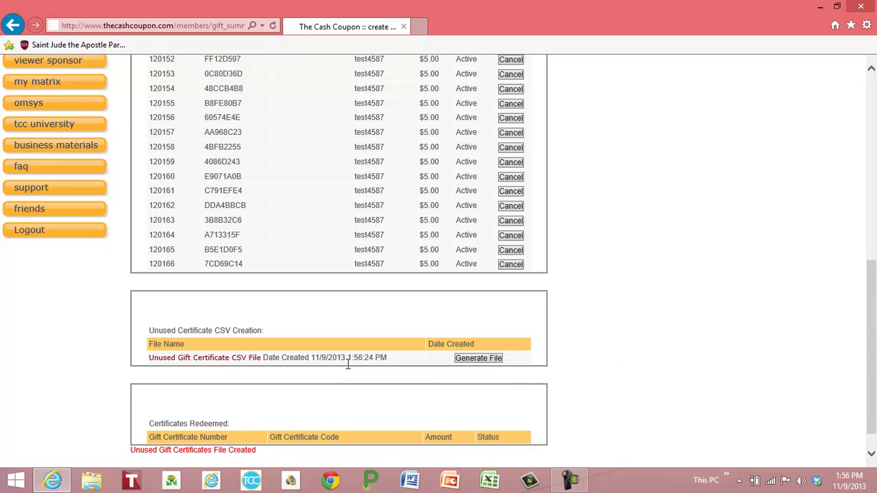
left_click(183, 362)
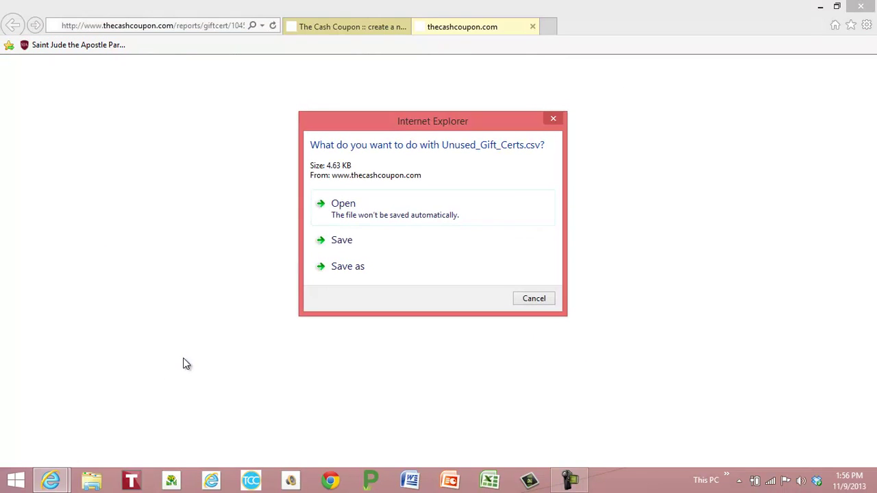
Step: Open Unused_Gift_Certs.csv in Excel and AutoFit all columns to their contents
left_click(350, 211)
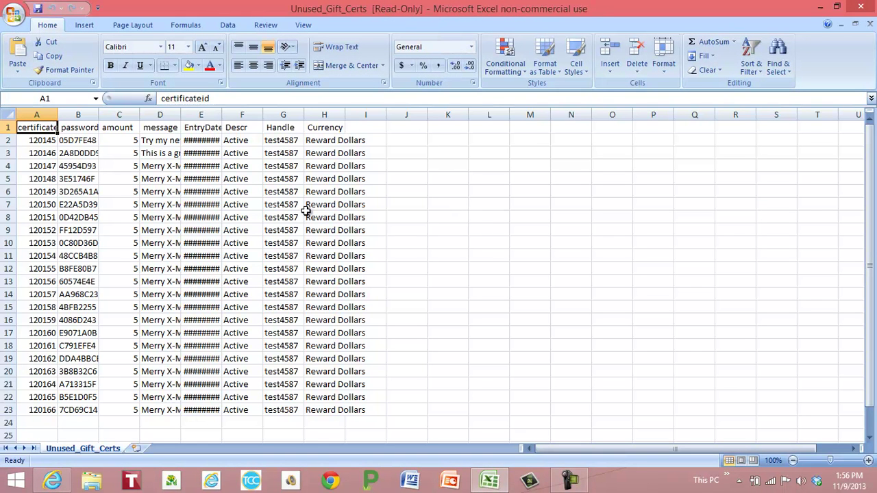
left_click(9, 114)
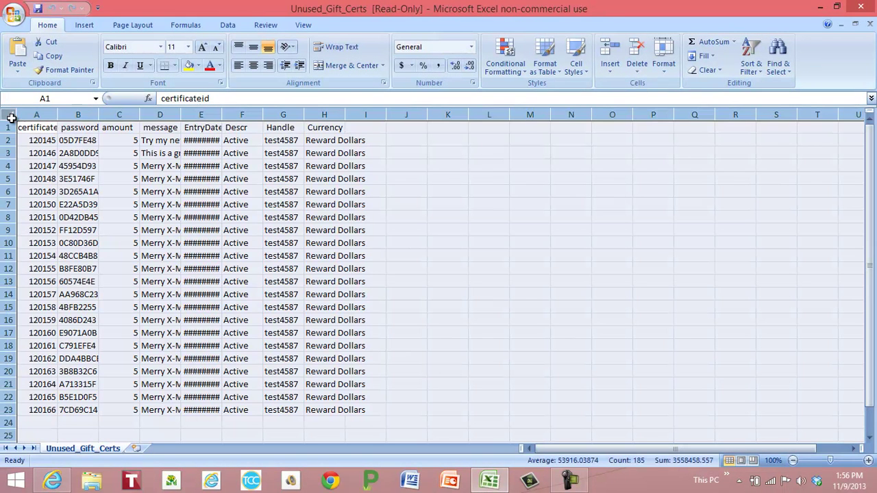
double_click(62, 115)
left_click(274, 226)
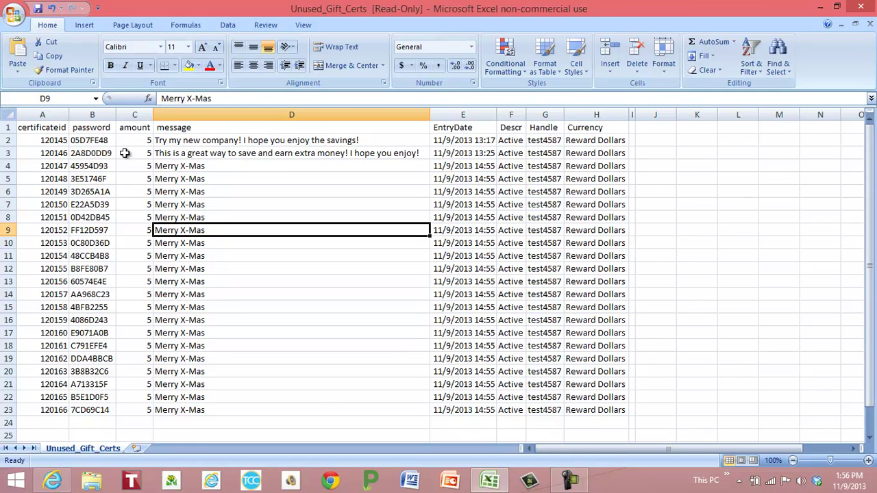
Step: Delete rows 2–3, certificates 120145 and 120146, which lack the Merry X-Mas message
left_click_drag(9, 140, 9, 152)
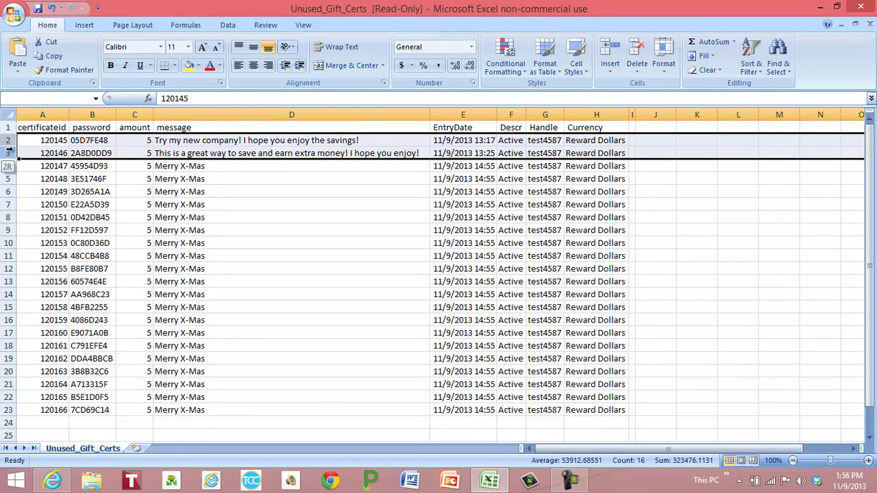
right_click(15, 142)
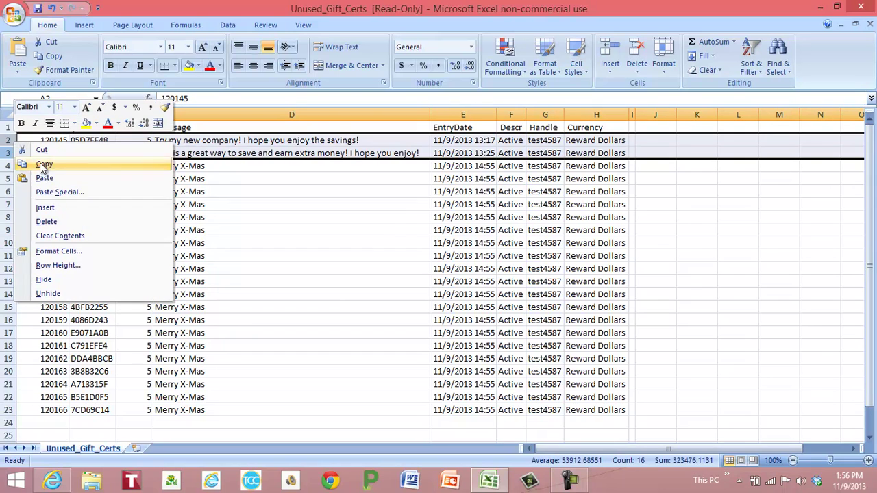
left_click(59, 221)
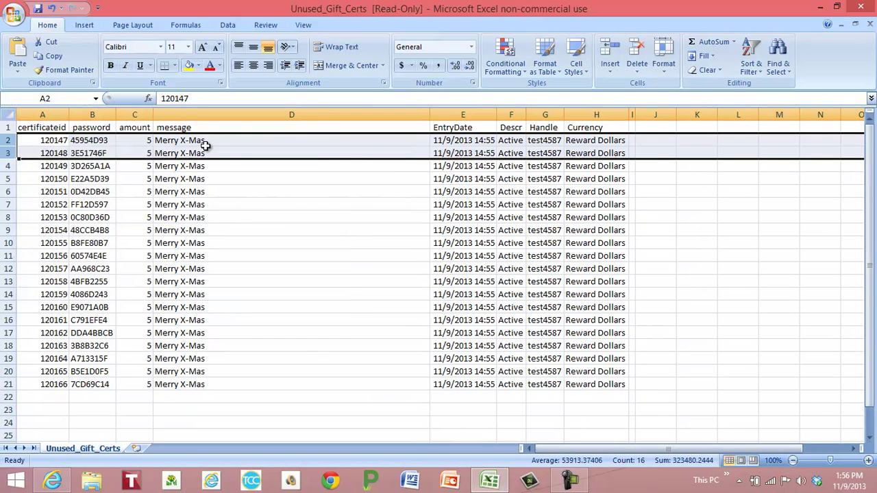